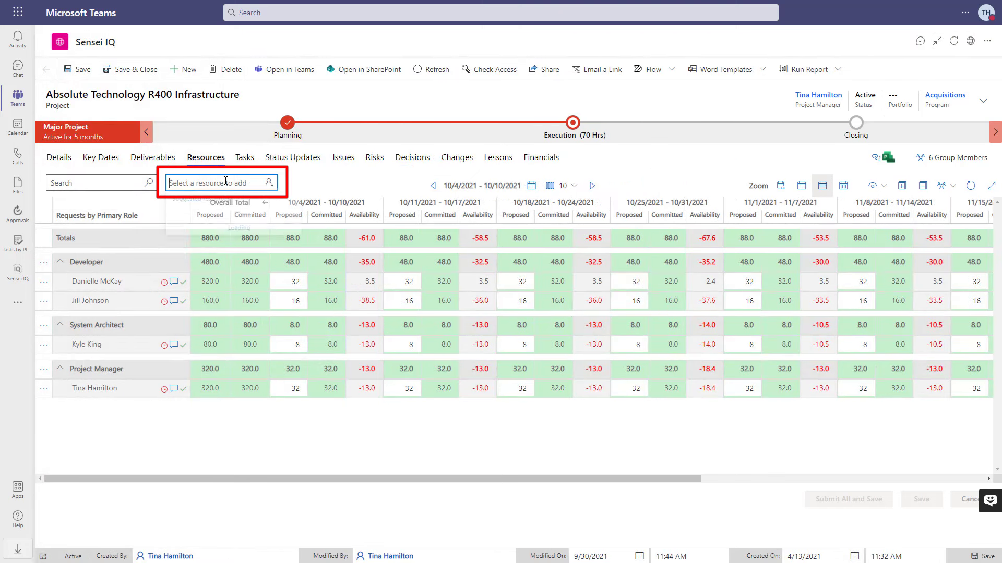
Search the resources to add for "DBA" and add the generic DBA - SQL resource to the project
left_click(226, 181)
type("DBA")
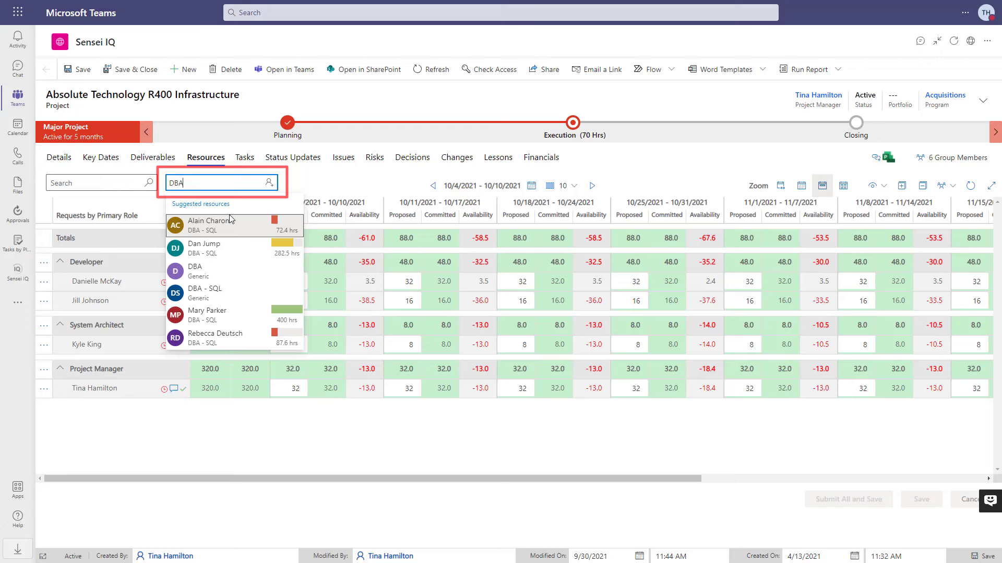
mouse_move(289, 250)
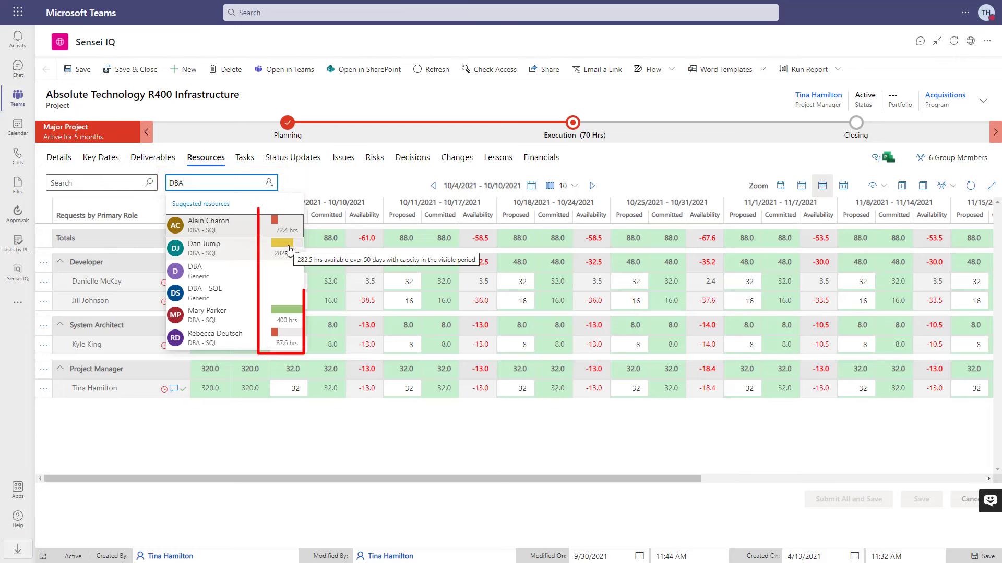
left_click(222, 296)
Propose 20 hours per week for the generic DBA - SQL resource in the five weeks from 10/4/2021 to 11/7/2021
type("20")
key("Tab")
type("20")
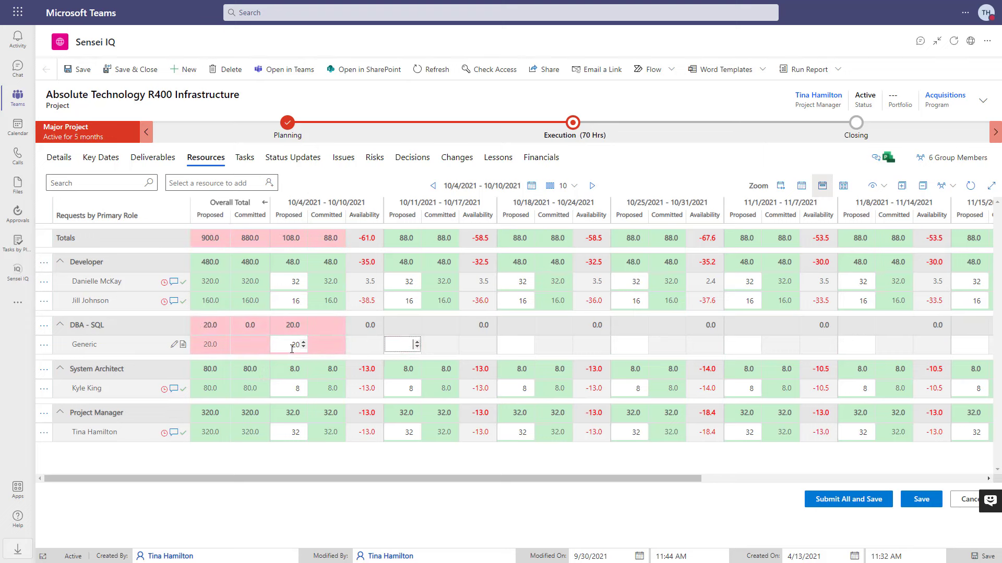
key("Tab")
type("20")
key("Tab")
type("20")
key("Tab")
type("20")
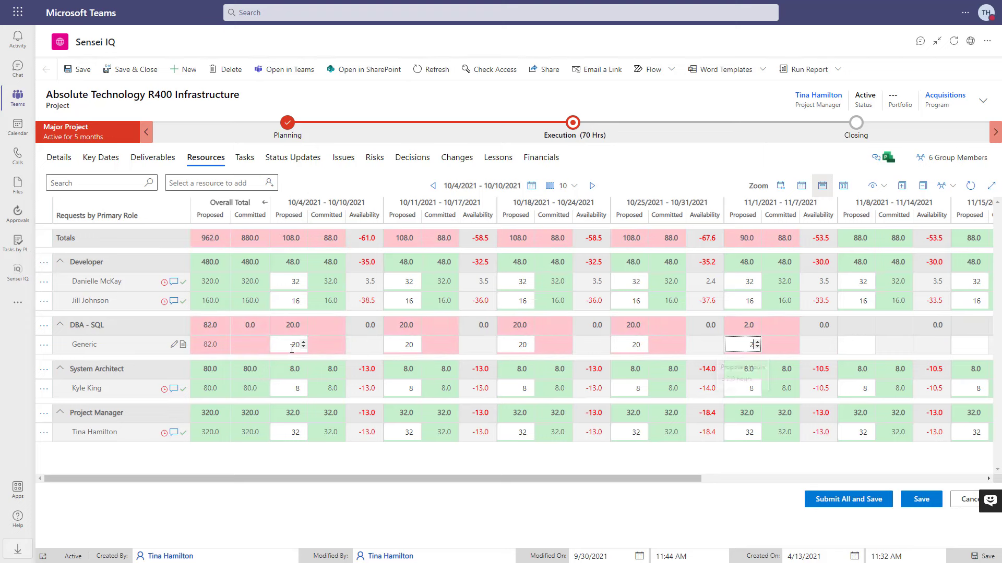
Post a comment on the DBA - SQL request asking whether either of two named DBAs could help out for the next 5 weeks
left_click(174, 281)
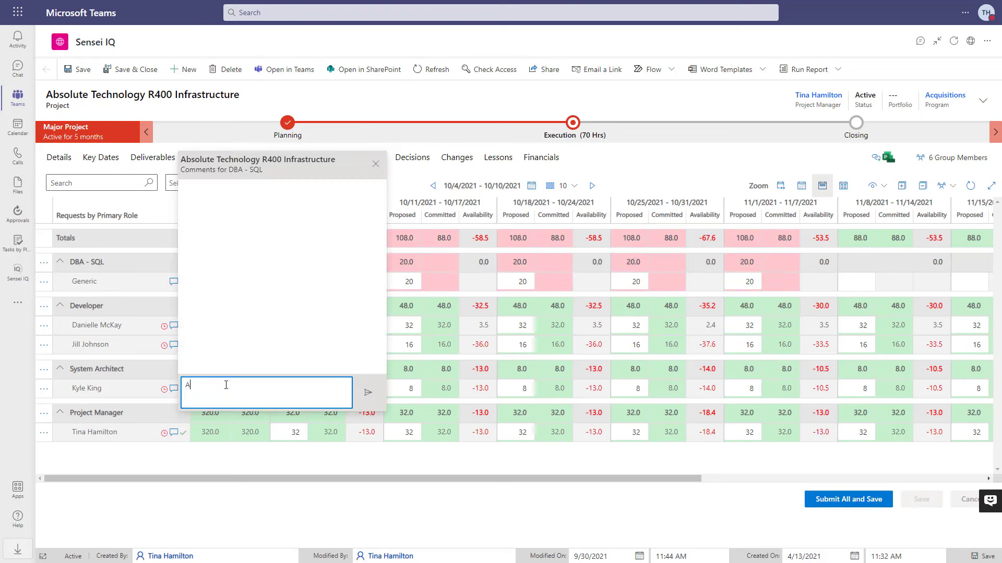
type("Any chance Dan or Mary could help me out for the next 2 weeks?")
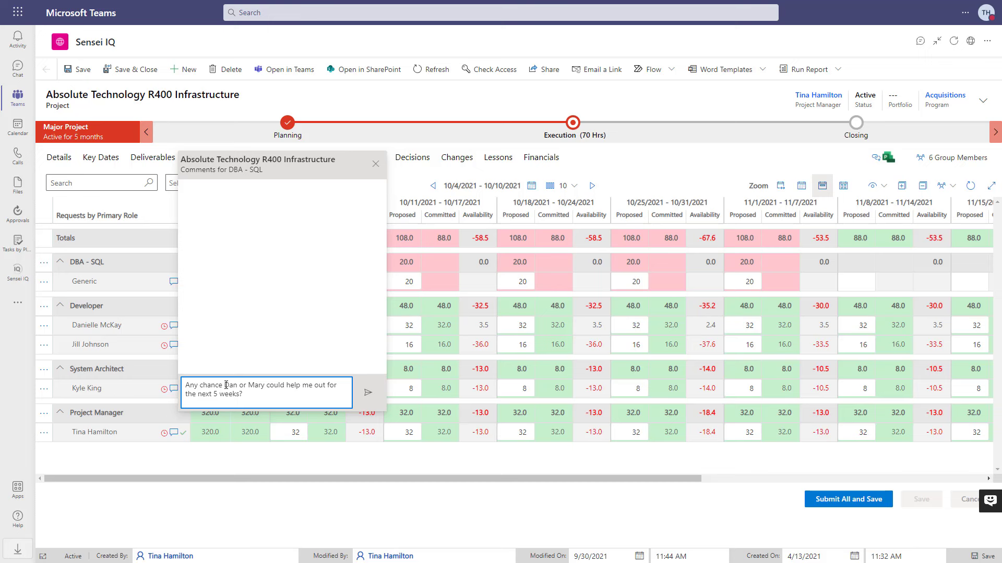
key("Return")
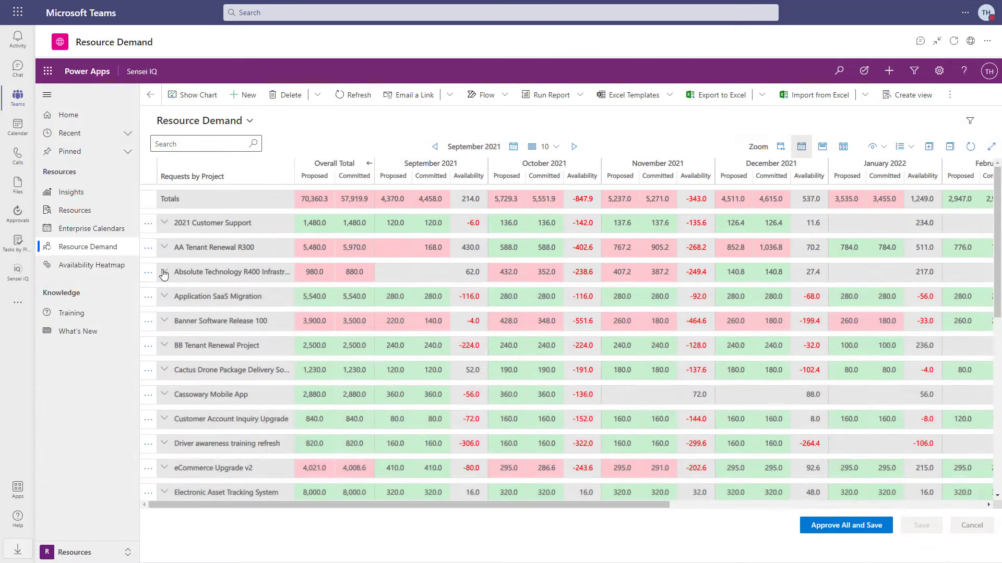
Expand Absolute Technology R400 Infrastructure in Resource Demand and read the comment on its DBA - SQL request
left_click(164, 273)
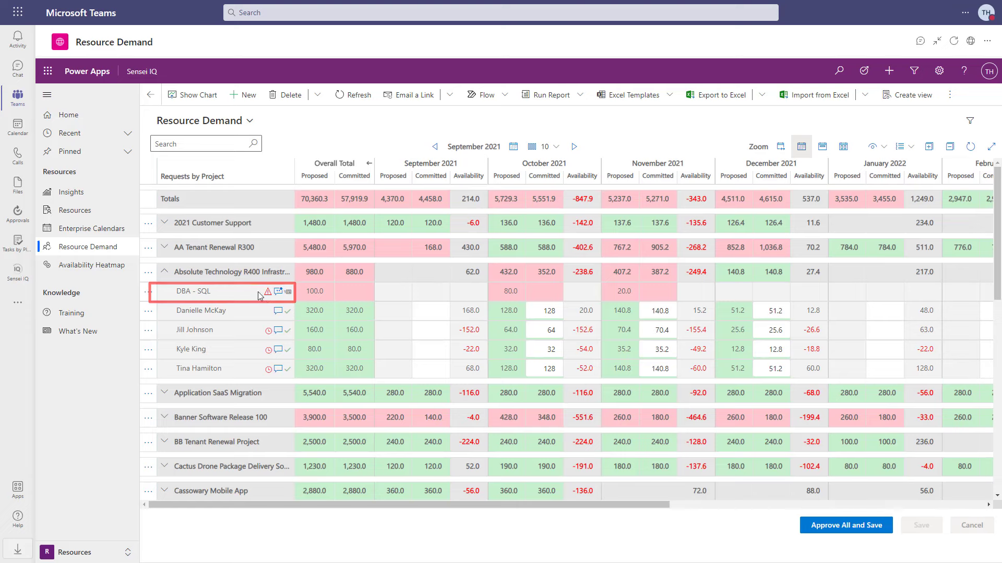
left_click(277, 292)
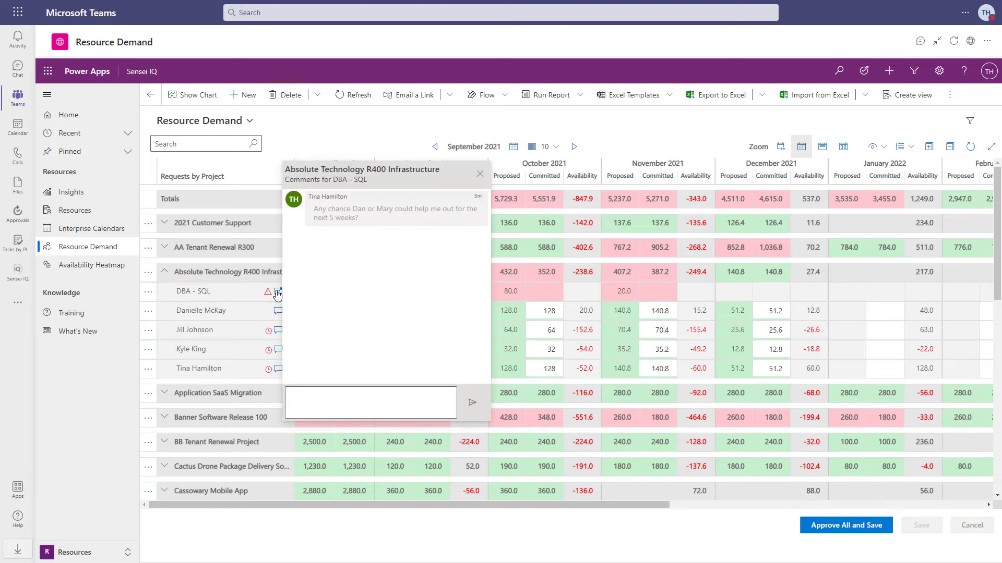
left_click(479, 175)
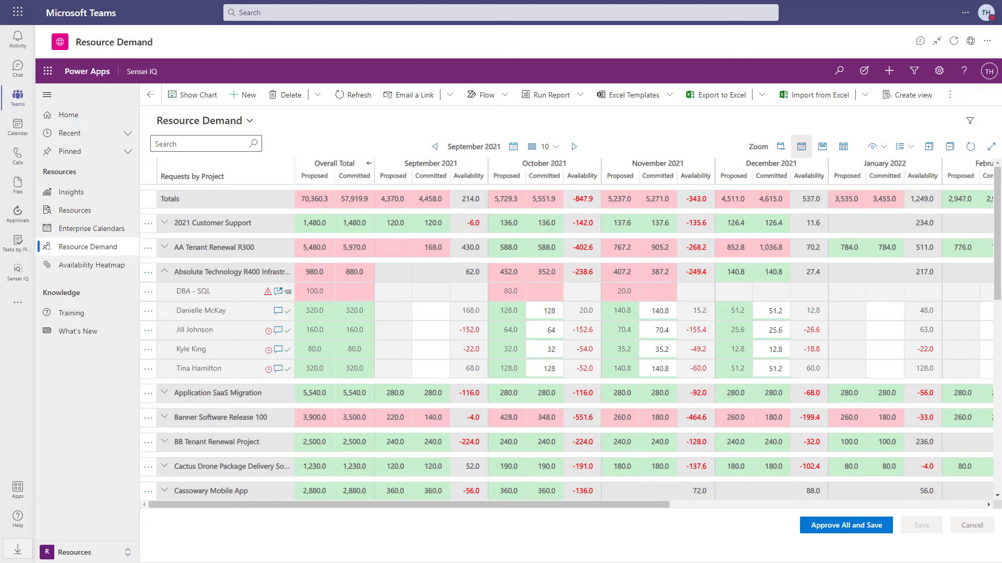
Search by first name for the second DBA suggested in the comment and add that person to the DBA - SQL request
left_click(148, 291)
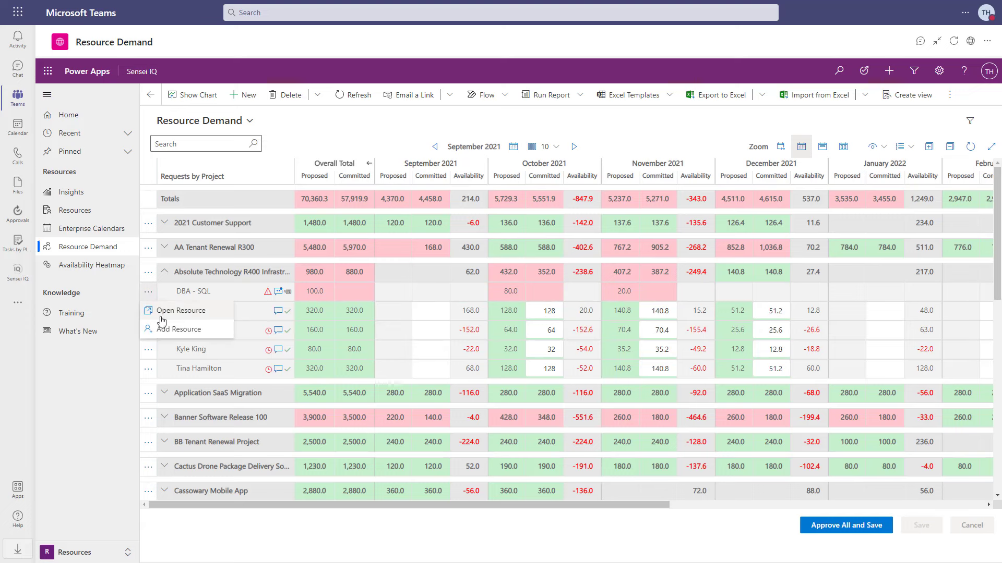
left_click(178, 329)
type("Mary")
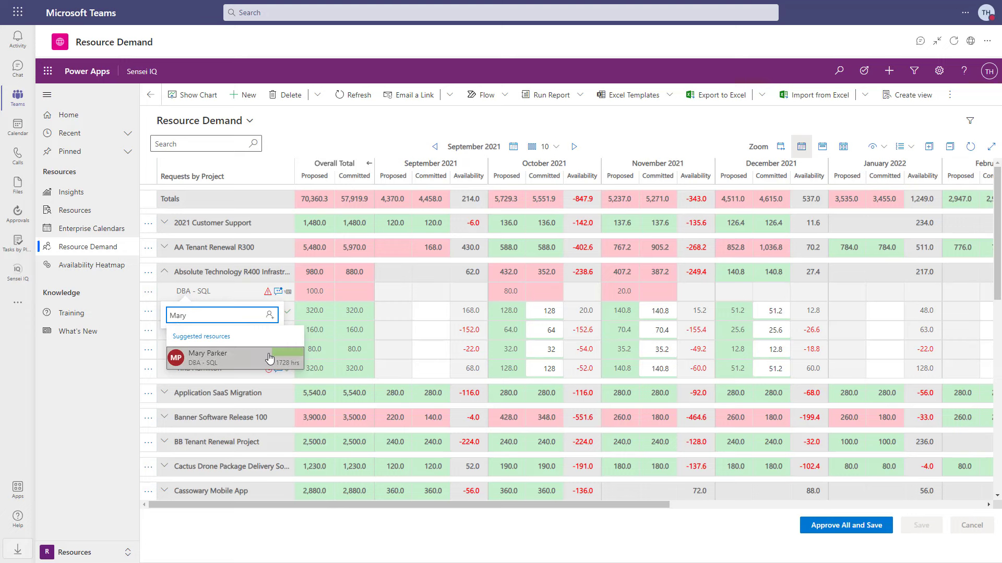
left_click(269, 358)
Reply to the comment on the DBA - SQL request with "You're good to go!"
left_click(279, 292)
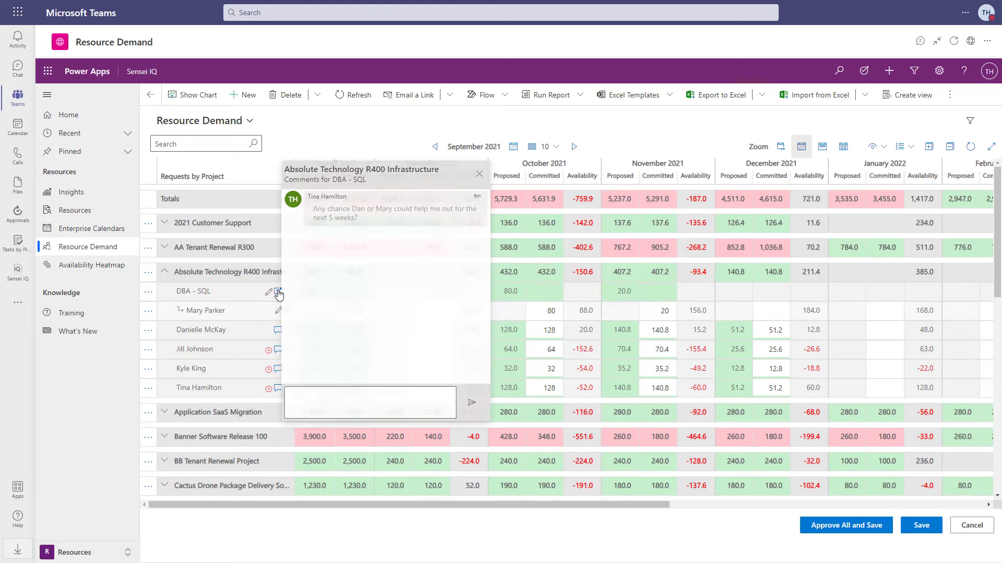
type("You're good to go!")
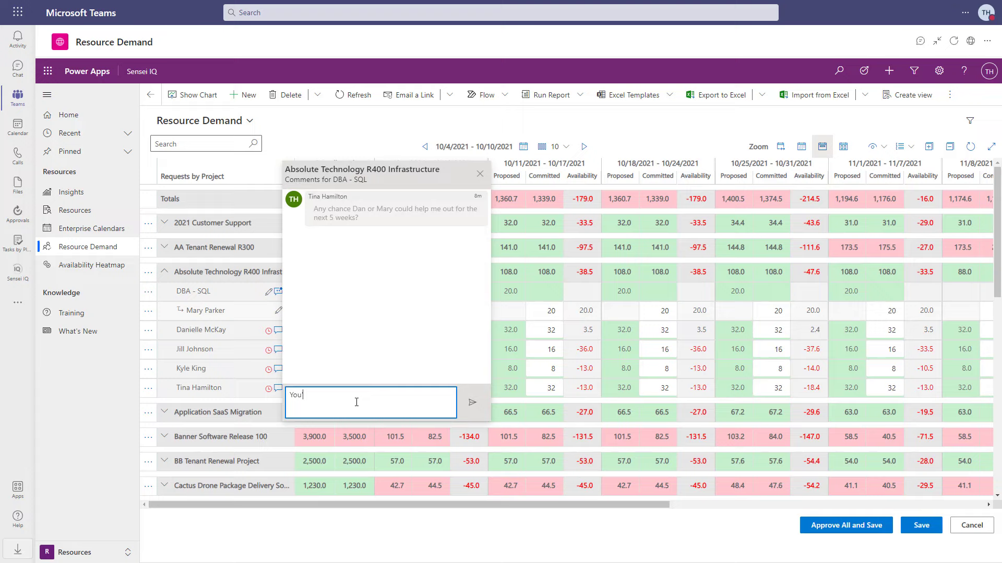
key("Return")
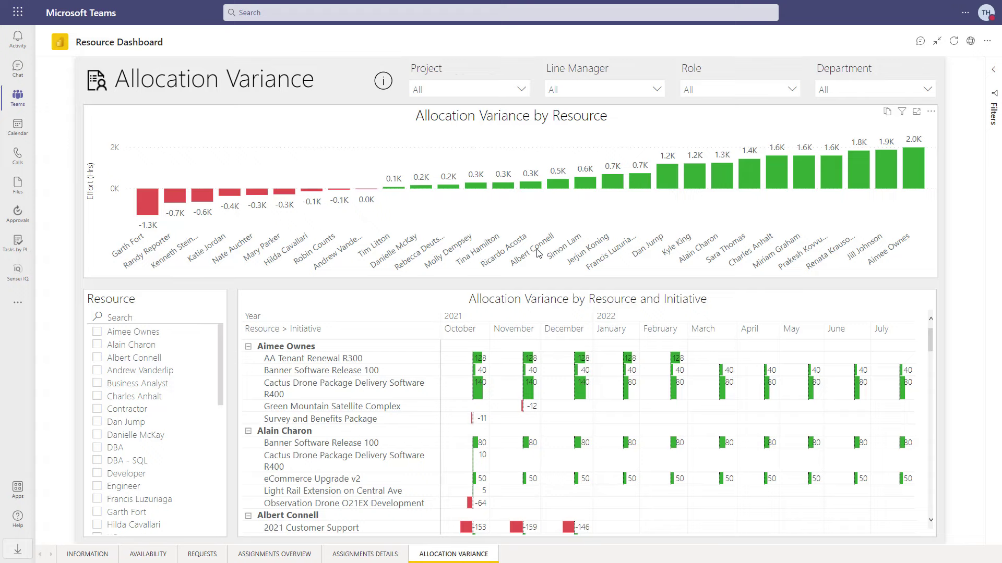
Filter the Allocation Variance report to the resource with the 0.5K bar and examine the 2021 Customer Support variance
left_click(539, 253)
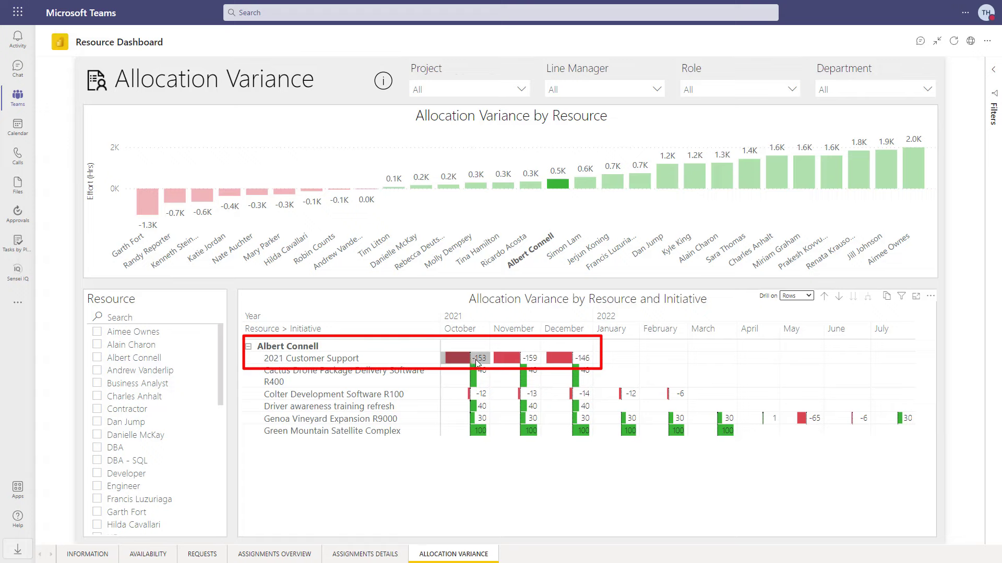
mouse_move(488, 364)
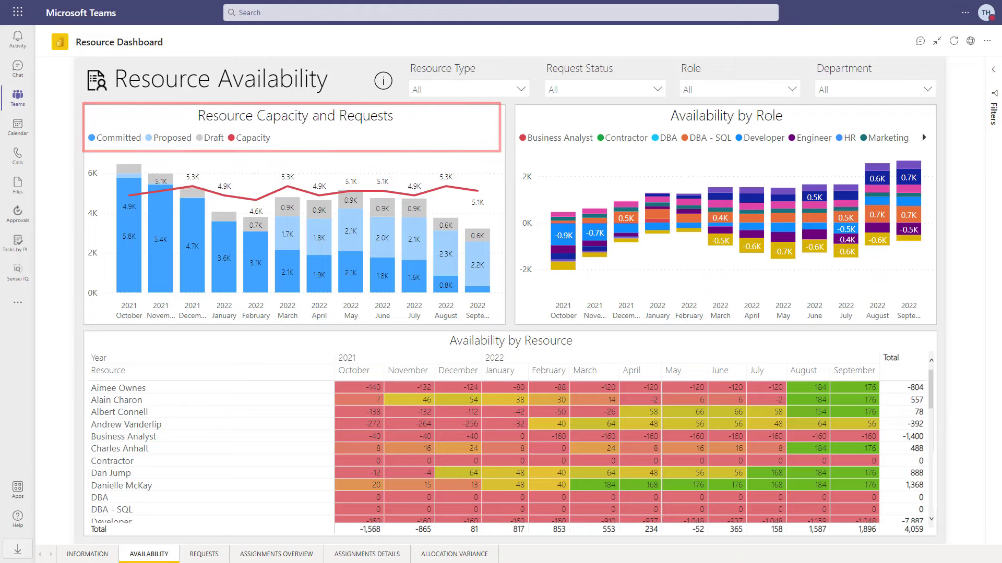
Filter the Resource Availability report by role to DBA - SQL, Developer, Engineer and Technical Writer
left_click(694, 90)
left_click(691, 146)
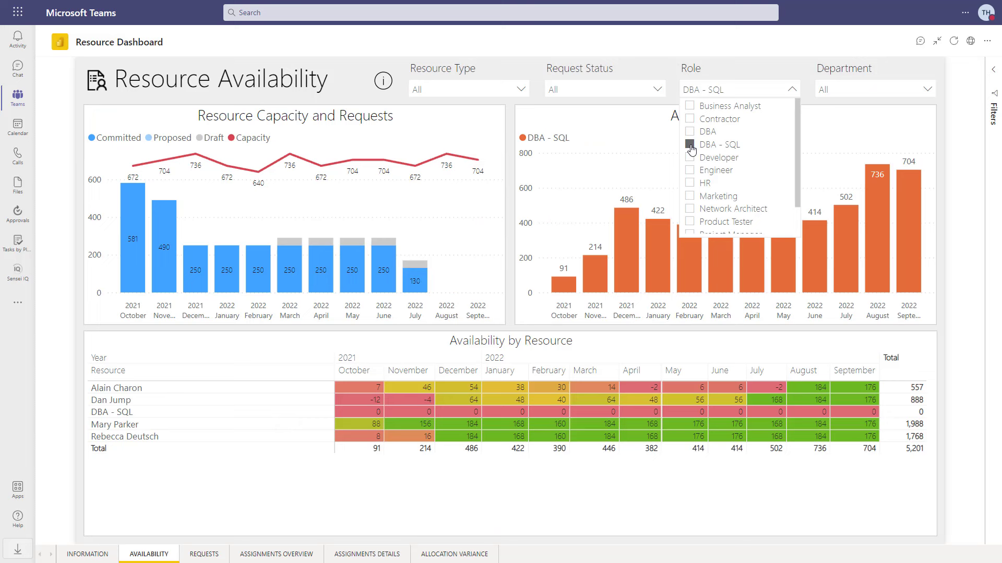
left_click(691, 158)
left_click(690, 171)
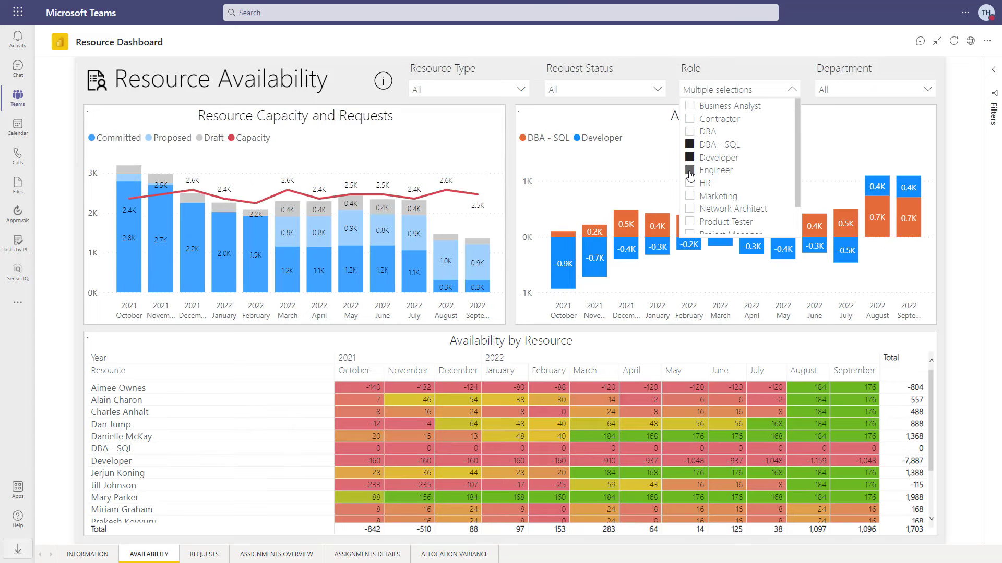
scroll(690, 177, "down", 2)
left_click(690, 228)
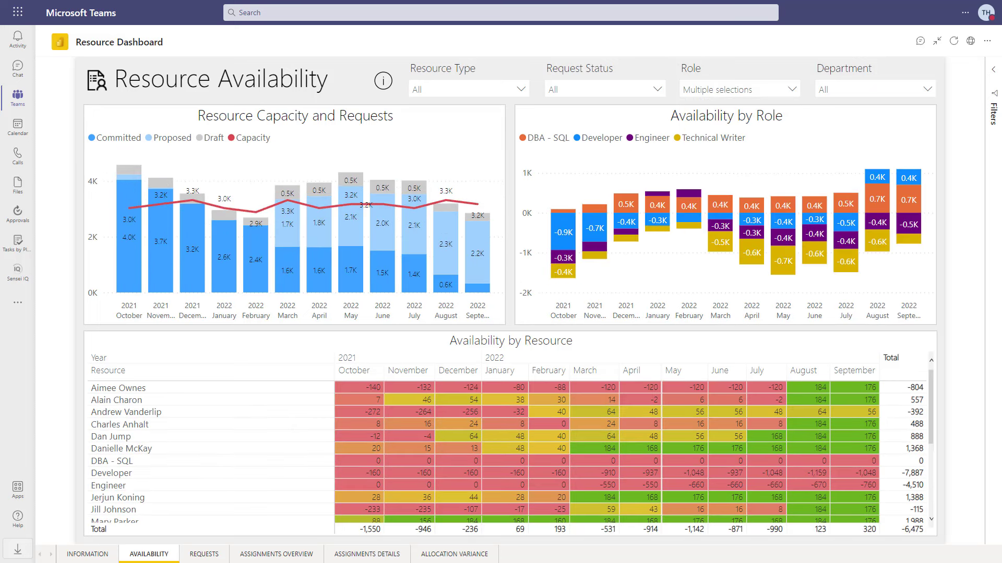